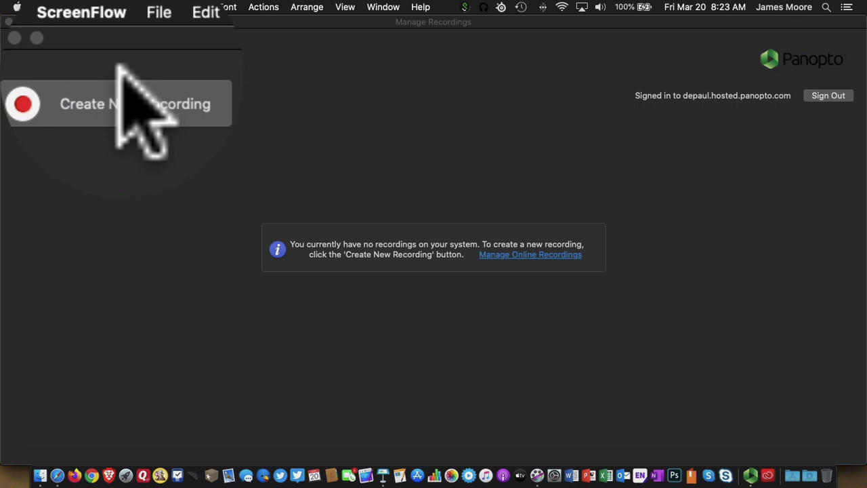
- Create a new Panopto recording session and choose My Folder as its destination
{"action": "left_click", "coordinate": [118, 102]}
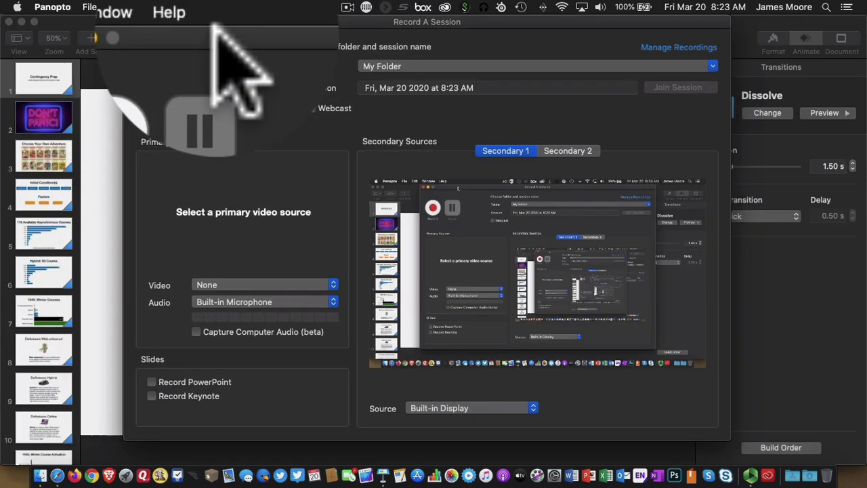
{"action": "left_click_drag", "start_coordinate": [215, 20], "coordinate": [96, 20]}
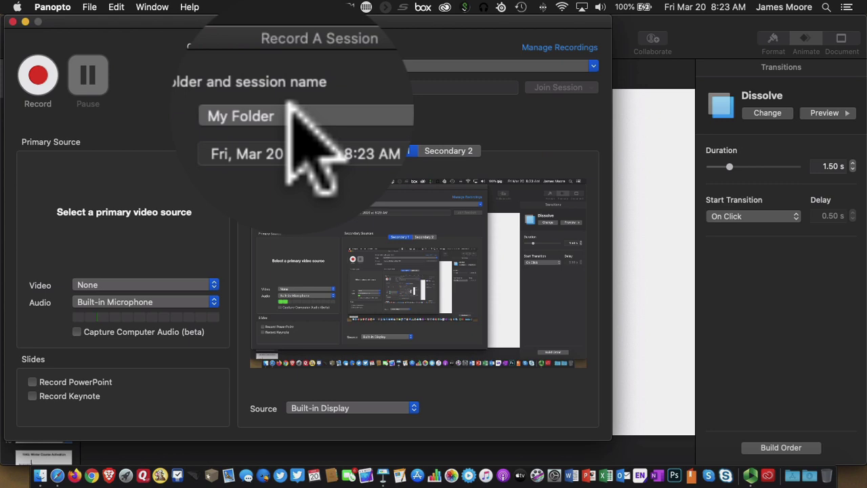
{"action": "left_click", "coordinate": [291, 65]}
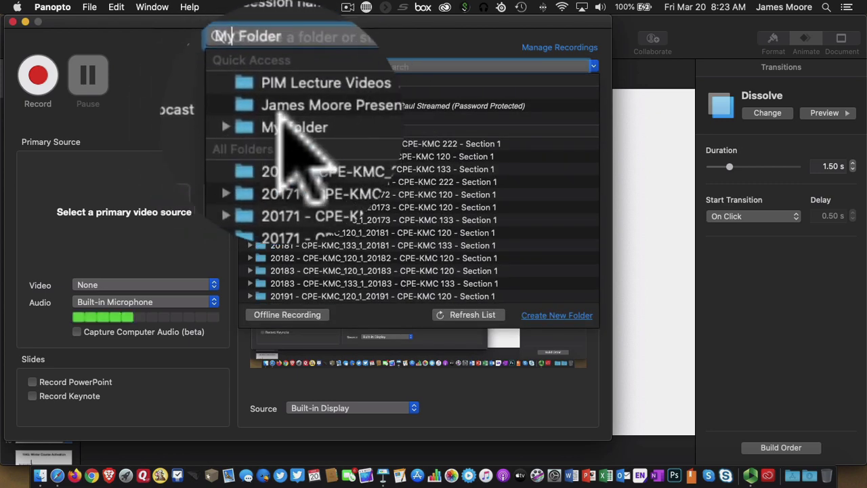
{"action": "scroll", "coordinate": [332, 183], "scroll_direction": "down", "scroll_amount": 5}
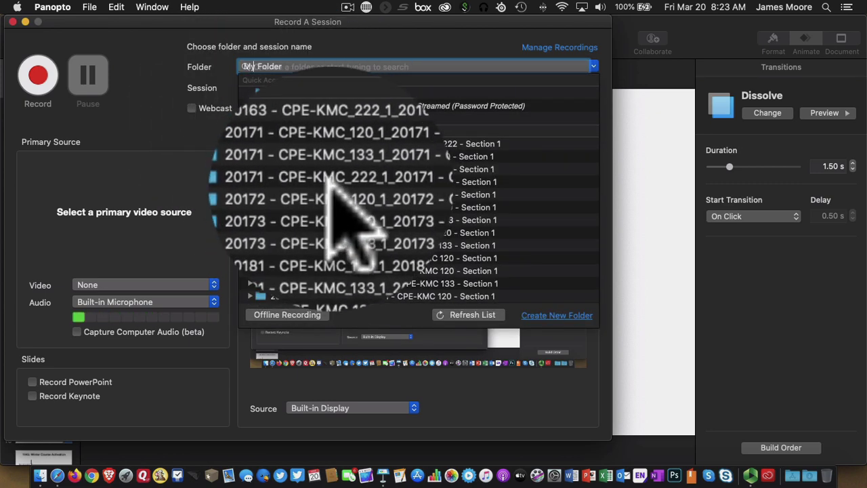
{"action": "scroll", "coordinate": [353, 204], "scroll_direction": "down", "scroll_amount": 2}
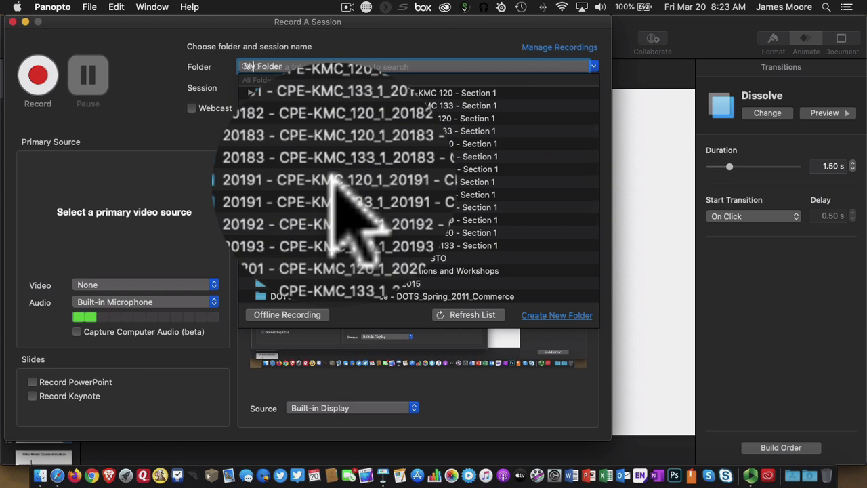
{"action": "scroll", "coordinate": [332, 179], "scroll_direction": "up", "scroll_amount": 7}
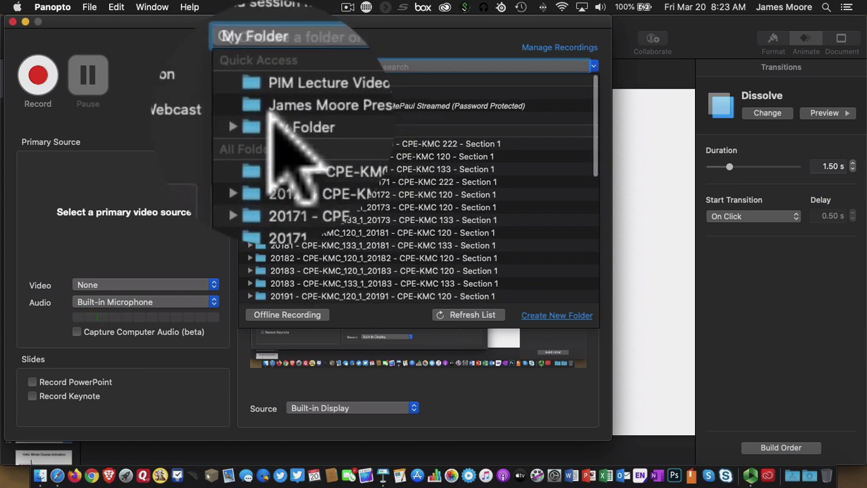
{"action": "left_click", "coordinate": [275, 120]}
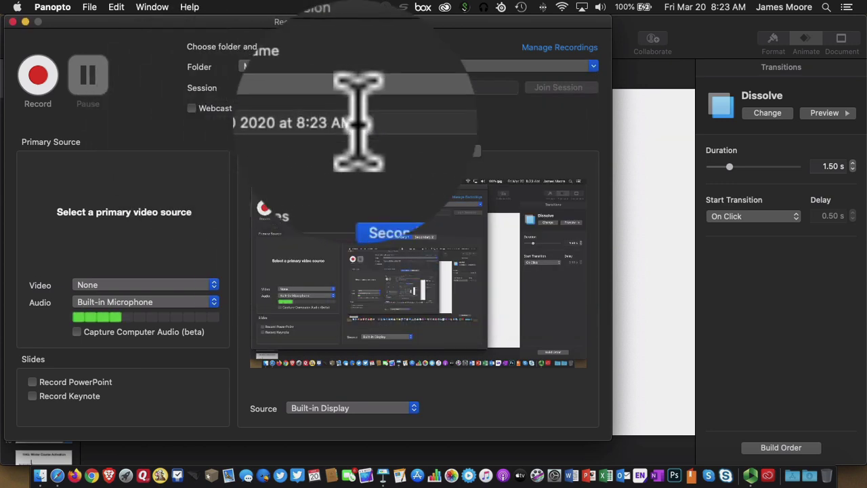
- Name the session "Recording with Panopto"
{"action": "left_click", "coordinate": [374, 88]}
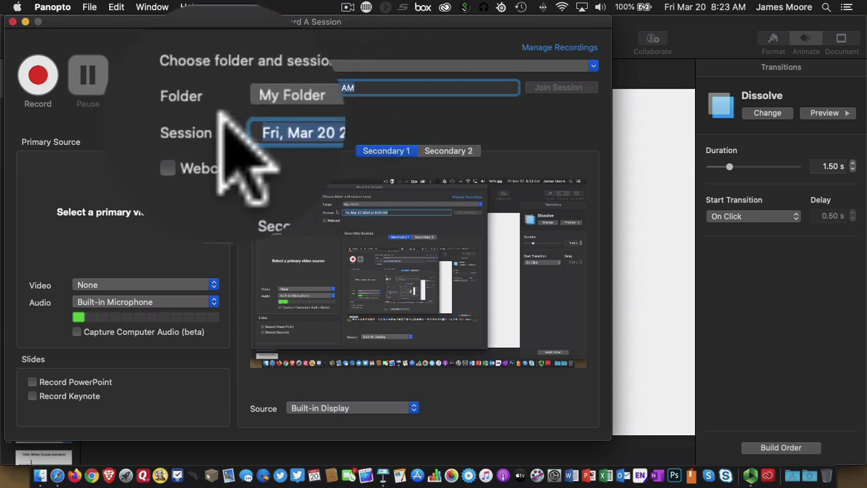
{"action": "type", "text": "Recoe"}
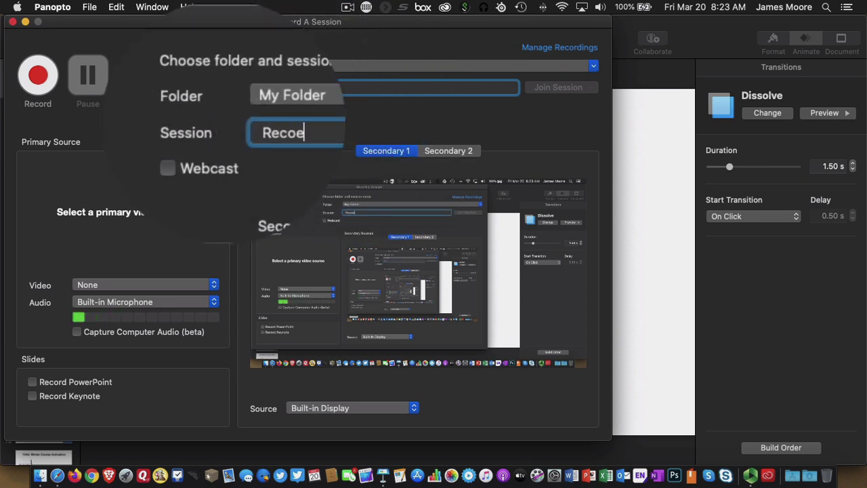
{"action": "key", "text": "BackSpace"}
{"action": "type", "text": "rding w"}
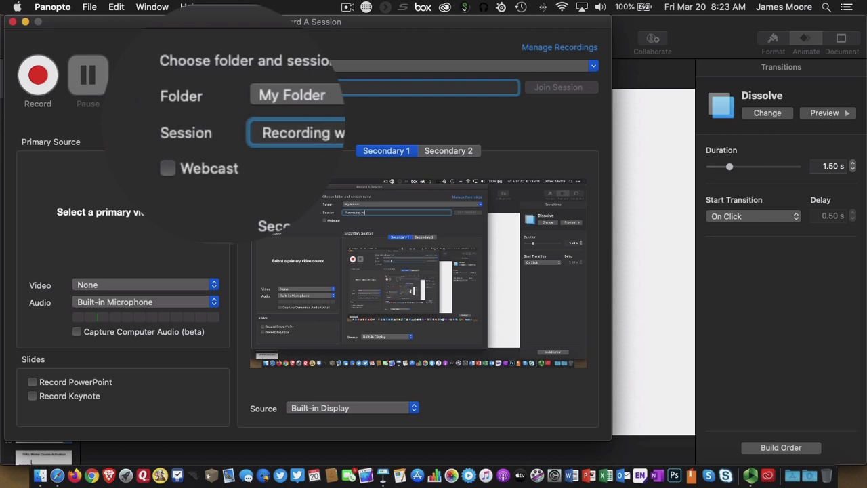
{"action": "type", "text": "ith Person"}
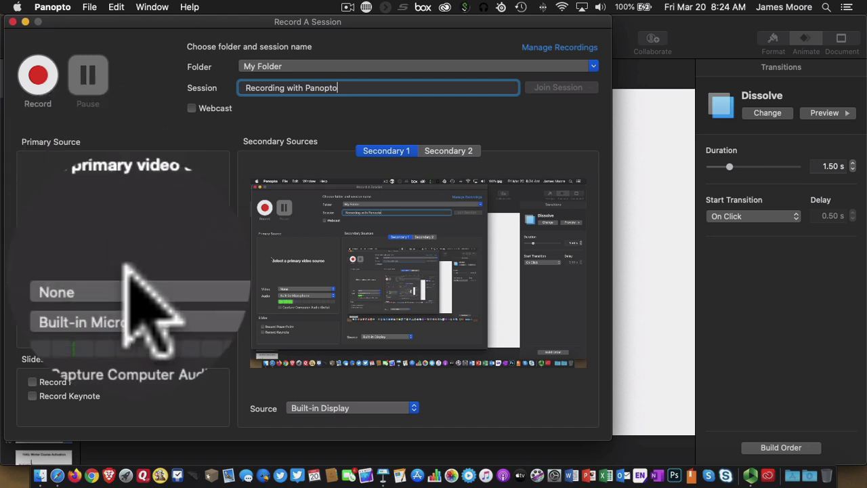
- Keep the primary video source at None and set the Secondary 2 source to None, leaving Secondary 1 in view
{"action": "left_click", "coordinate": [143, 287]}
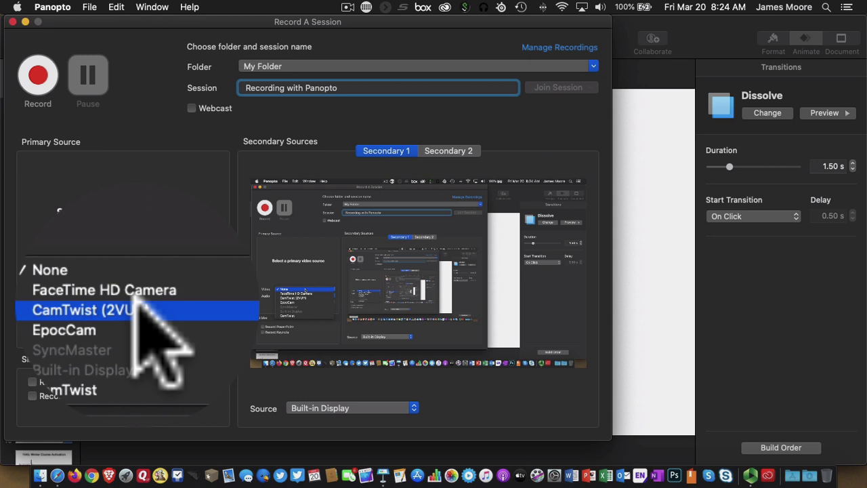
{"action": "left_click", "coordinate": [120, 241]}
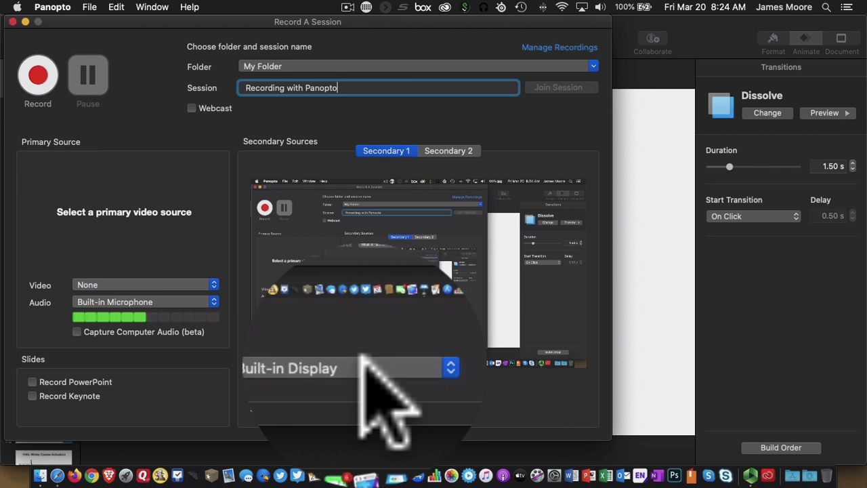
{"action": "left_click", "coordinate": [446, 150]}
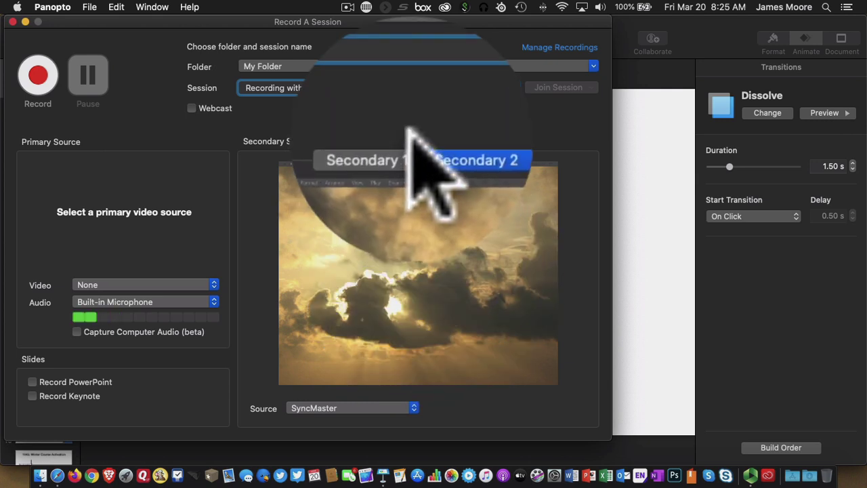
{"action": "left_click", "coordinate": [383, 151]}
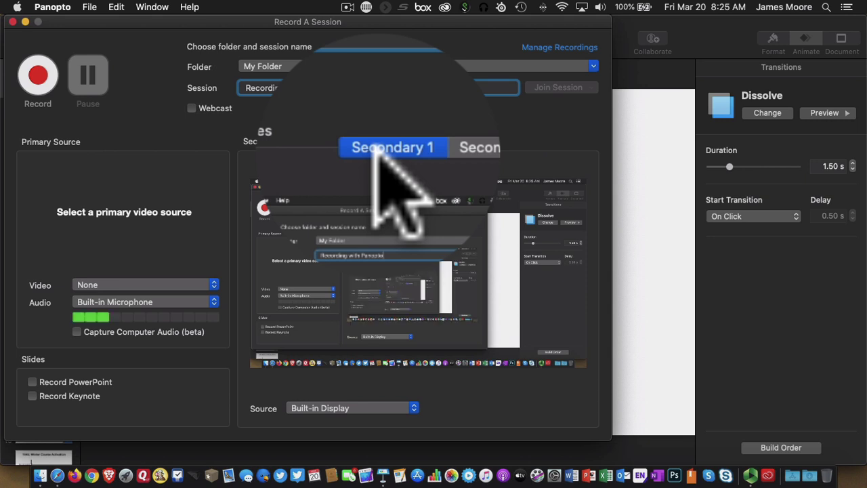
{"action": "left_click", "coordinate": [448, 151]}
{"action": "left_click", "coordinate": [366, 408]}
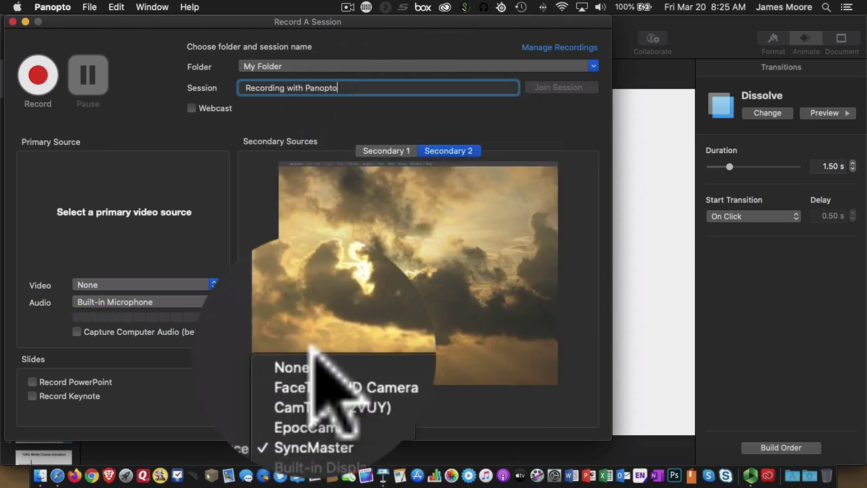
{"action": "left_click", "coordinate": [311, 357]}
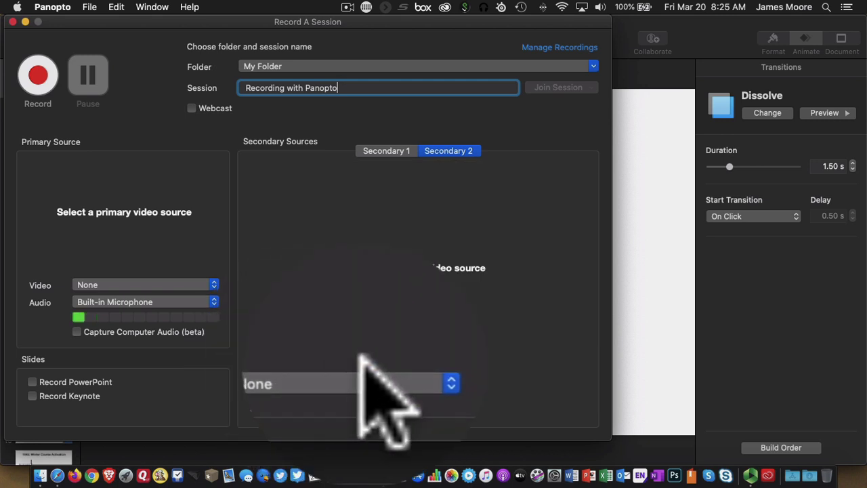
{"action": "left_click", "coordinate": [374, 149]}
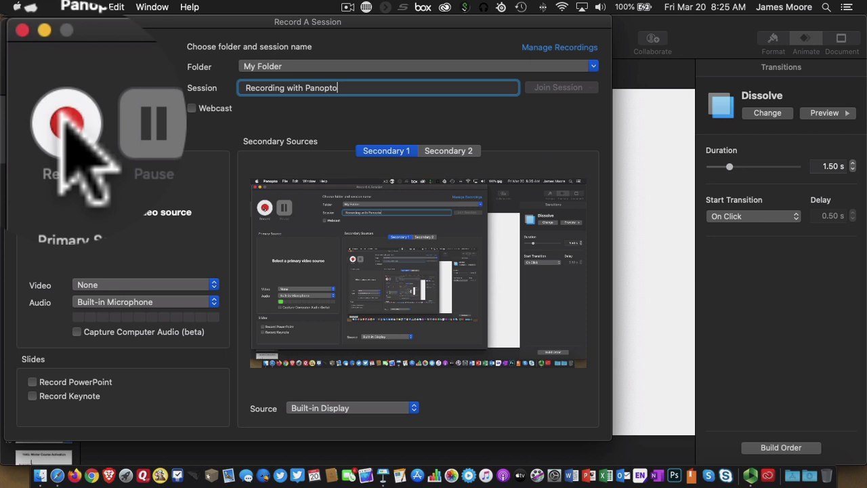
- Start recording and show the Contingency Prep slideshow from Keynote on the recorded display, followed by the D2L homepage in Safari
{"action": "left_click", "coordinate": [38, 76]}
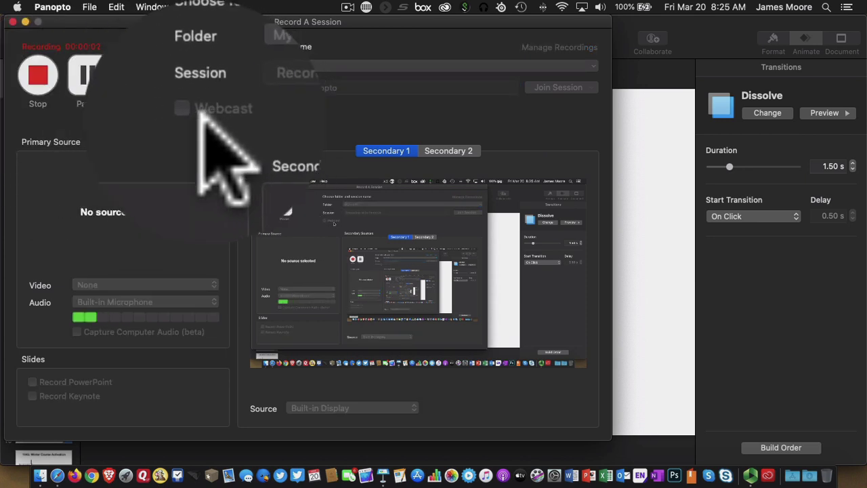
{"action": "left_click", "coordinate": [382, 475]}
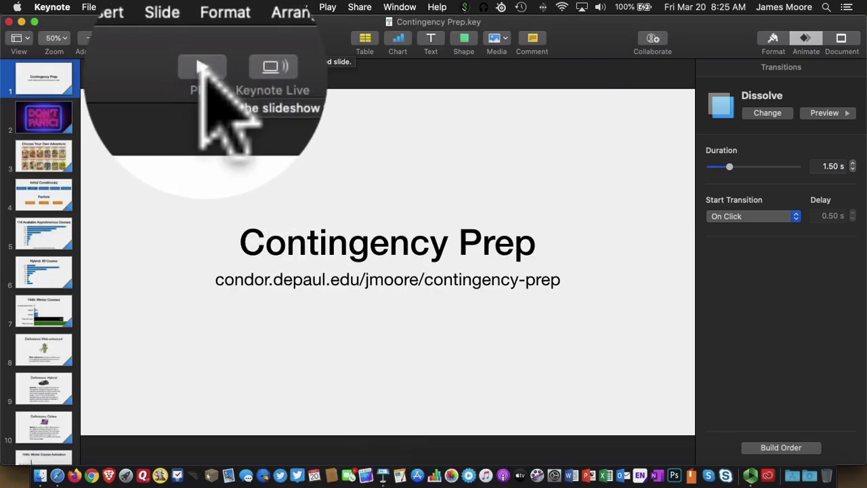
{"action": "left_click", "coordinate": [162, 38]}
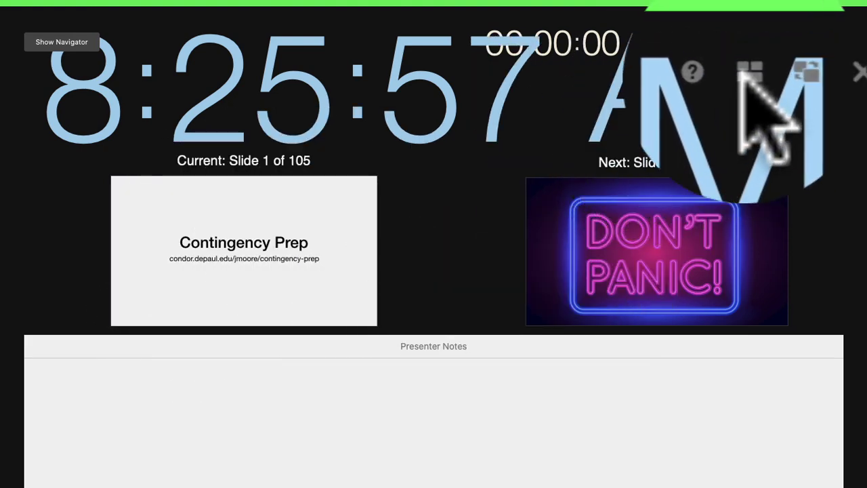
{"action": "left_click", "coordinate": [743, 62]}
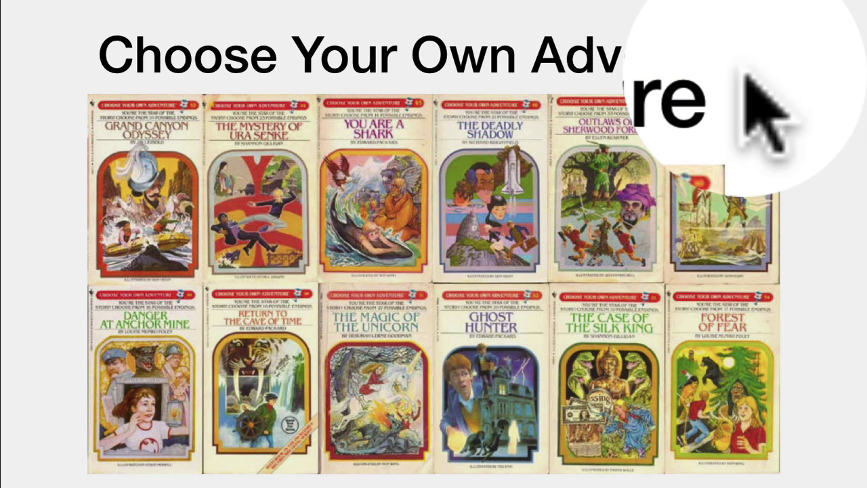
{"action": "key", "text": "Escape"}
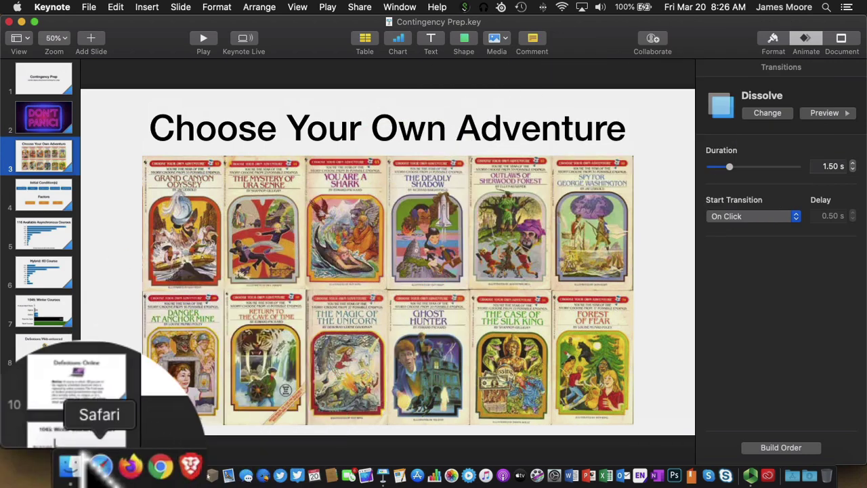
{"action": "left_click", "coordinate": [56, 475]}
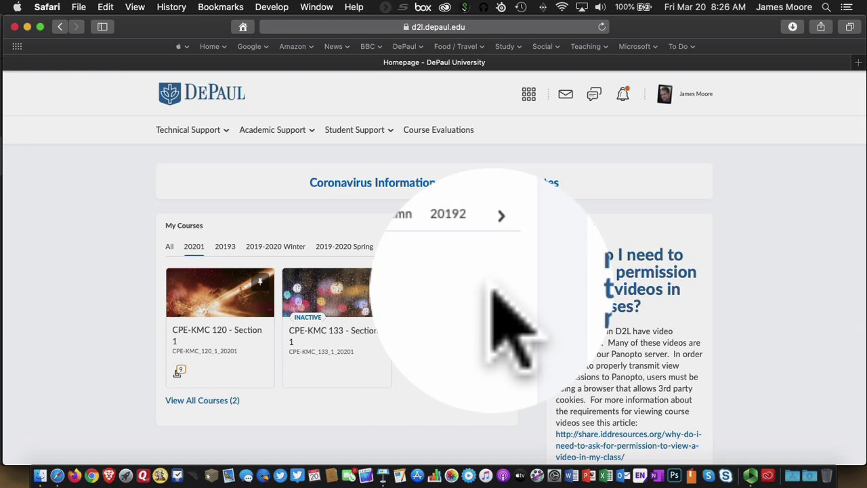
- Return to Panopto, stop the recording and upload the session, closing the recordings window once it has uploaded
{"action": "left_click", "coordinate": [745, 466]}
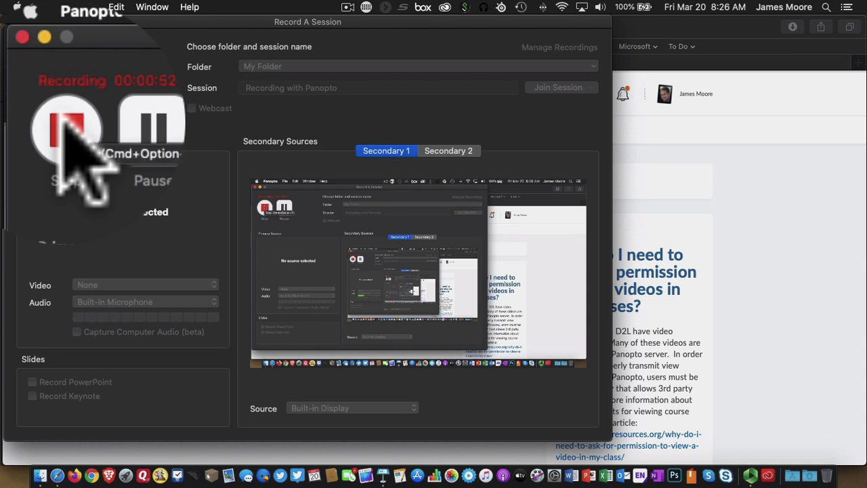
{"action": "left_click", "coordinate": [38, 76]}
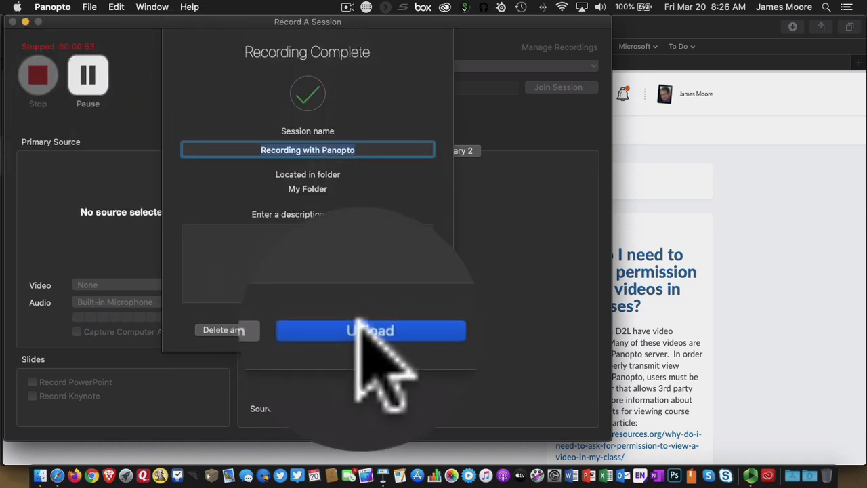
{"action": "left_click", "coordinate": [359, 325]}
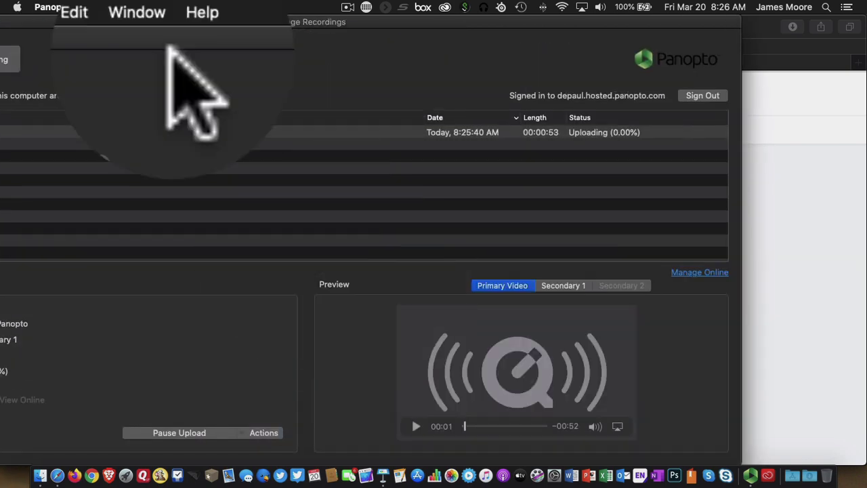
{"action": "left_click_drag", "start_coordinate": [108, 21], "coordinate": [232, 22]}
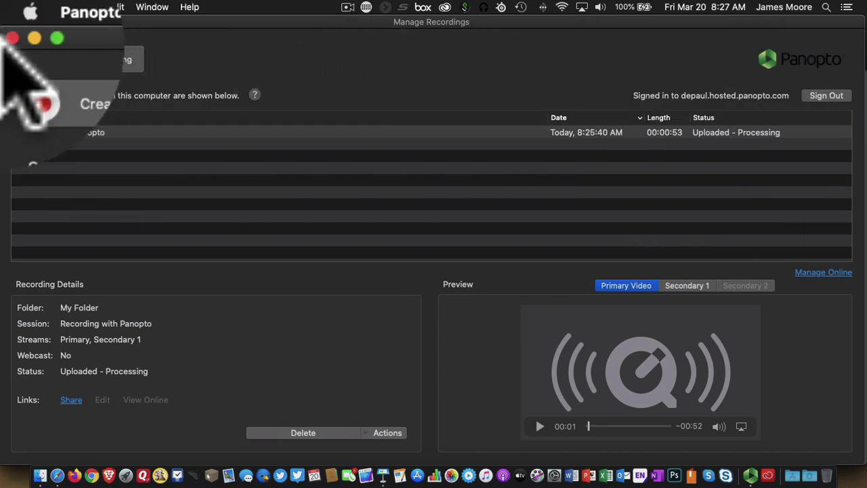
{"action": "left_click", "coordinate": [7, 22]}
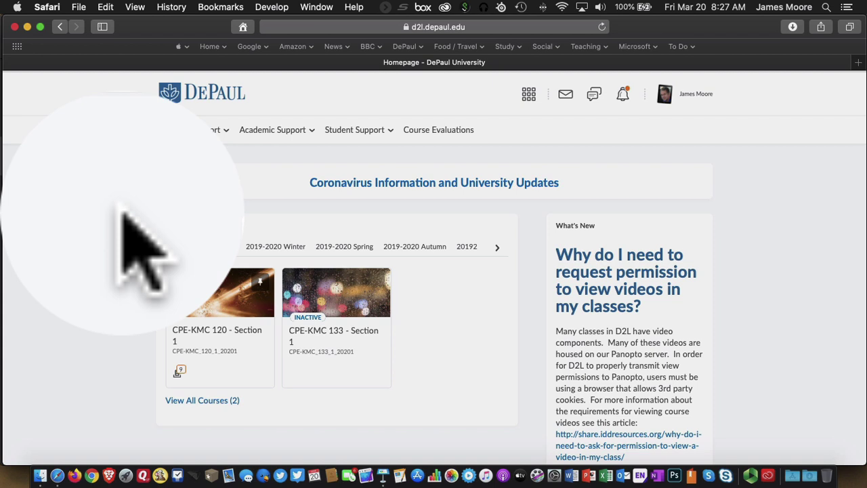
- Open the CPE-KMC 133 - Section 1 course, go to its Panopto site and bring up the recording's options in My Folder
{"action": "left_click", "coordinate": [330, 292]}
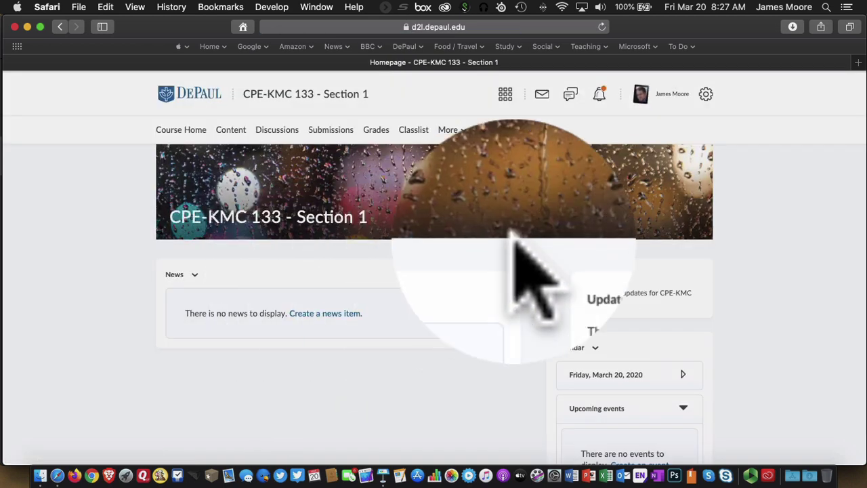
{"action": "left_click", "coordinate": [494, 131]}
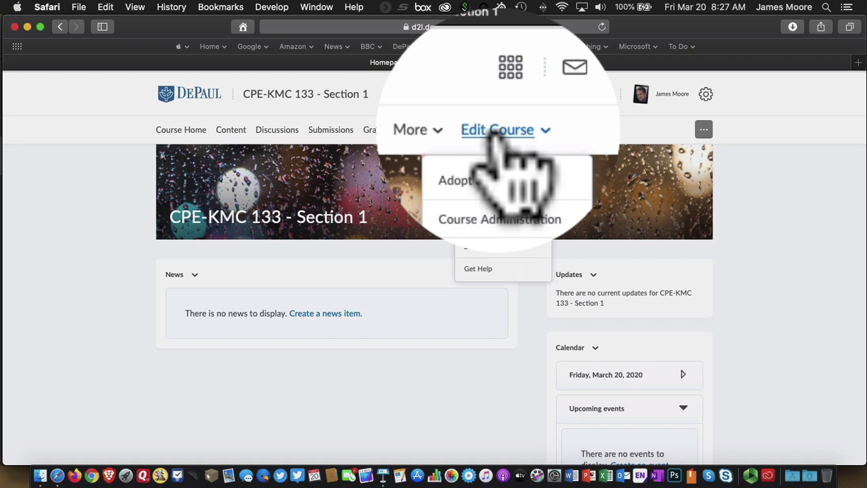
{"action": "left_click", "coordinate": [493, 229]}
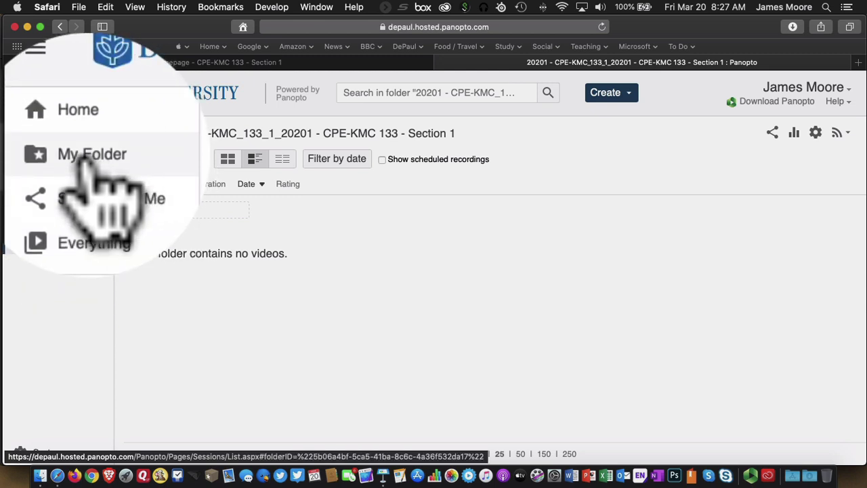
{"action": "left_click", "coordinate": [84, 156]}
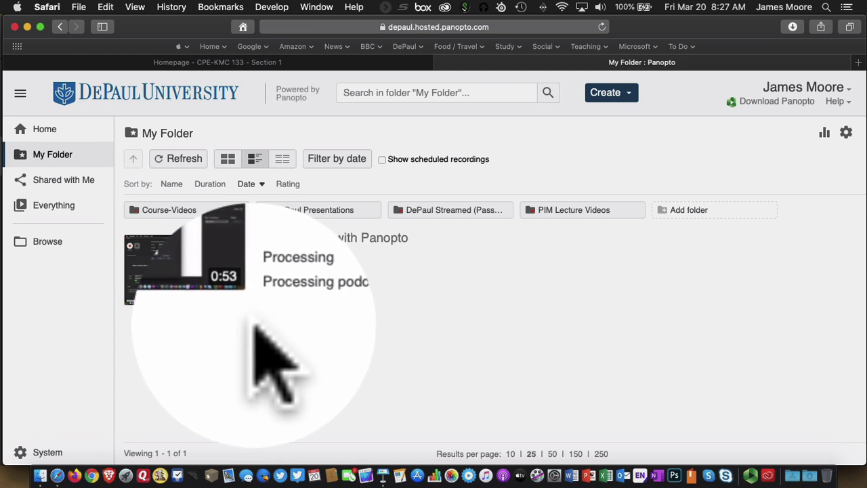
{"action": "mouse_move", "coordinate": [207, 284]}
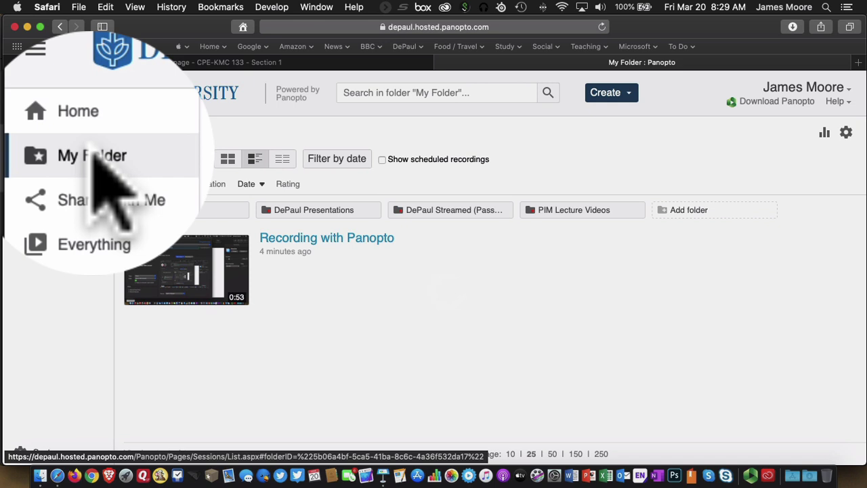
{"action": "mouse_move", "coordinate": [403, 296]}
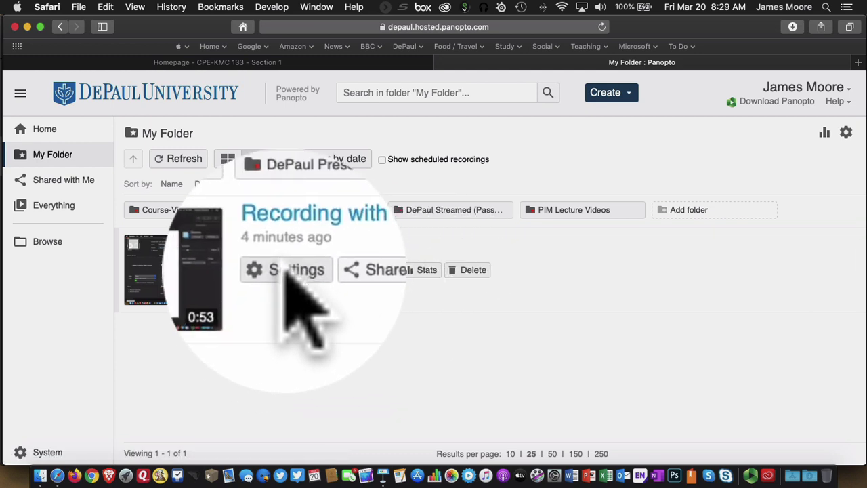
- Review the settings overview of Recording with Panopto, open its name for editing and leave without saving
{"action": "left_click", "coordinate": [288, 274]}
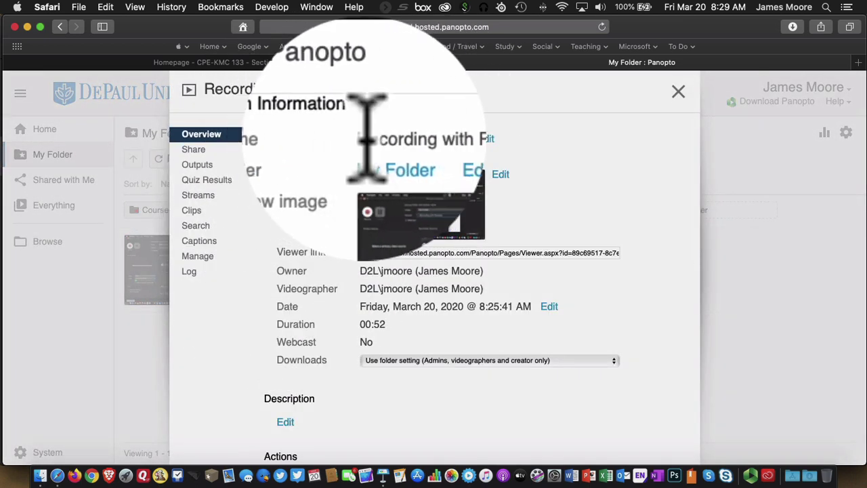
{"action": "left_click", "coordinate": [480, 142]}
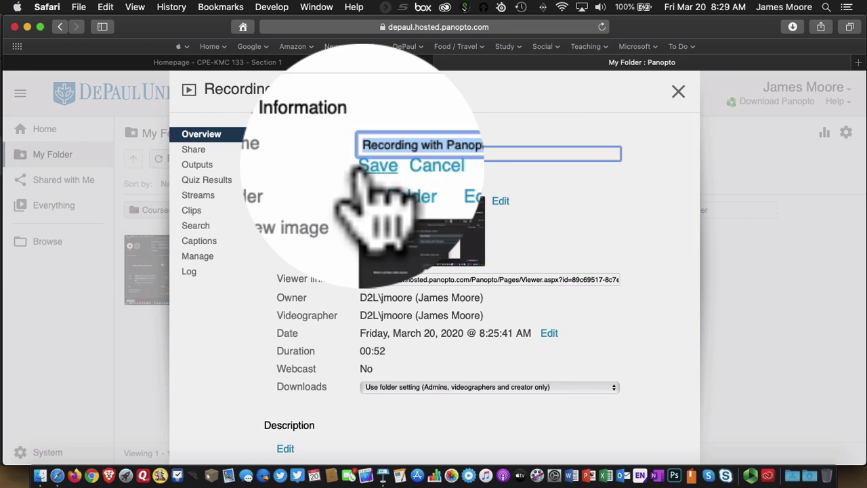
{"action": "left_click", "coordinate": [679, 91]}
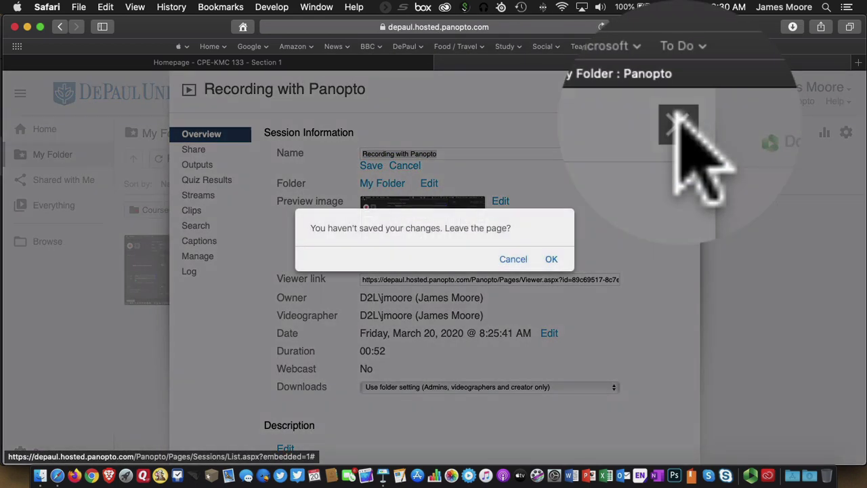
{"action": "left_click", "coordinate": [550, 260]}
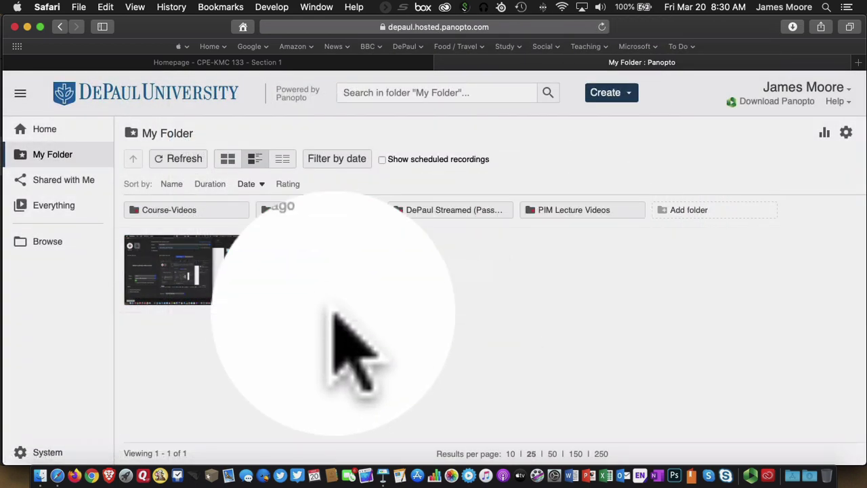
- Open Recording with Panopto in the editor and cut about the first 7 seconds
{"action": "mouse_move", "coordinate": [305, 305]}
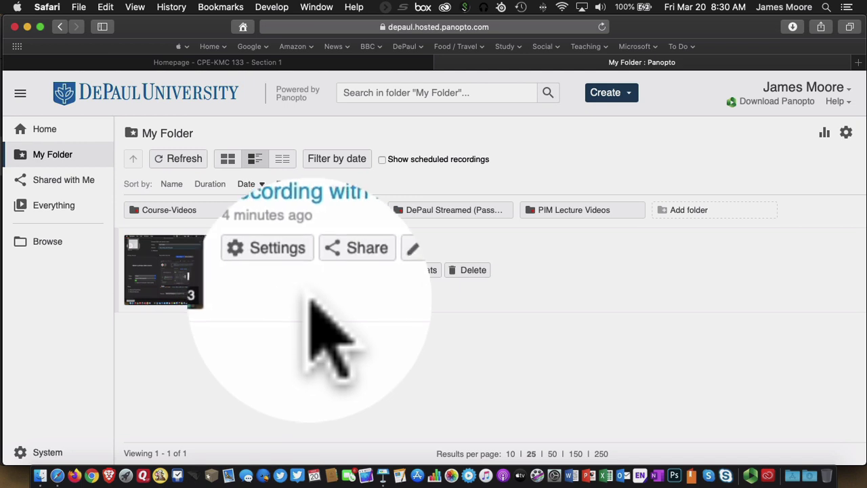
{"action": "left_click", "coordinate": [379, 270]}
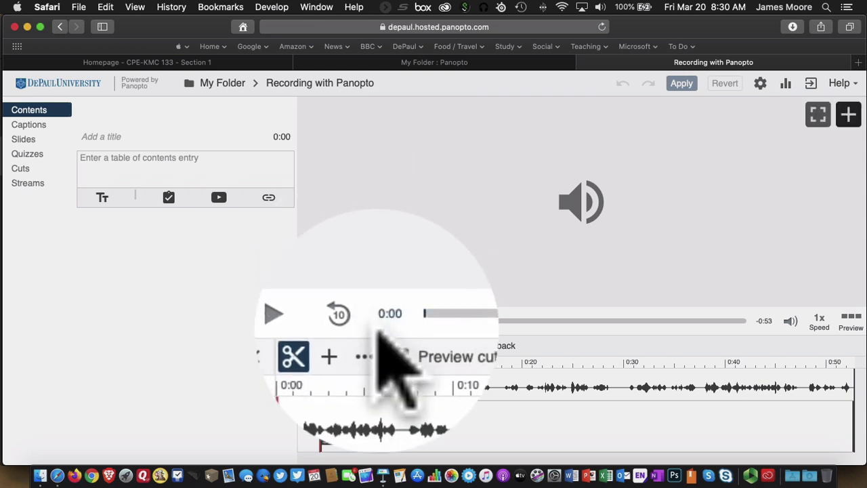
{"action": "left_click", "coordinate": [393, 362]}
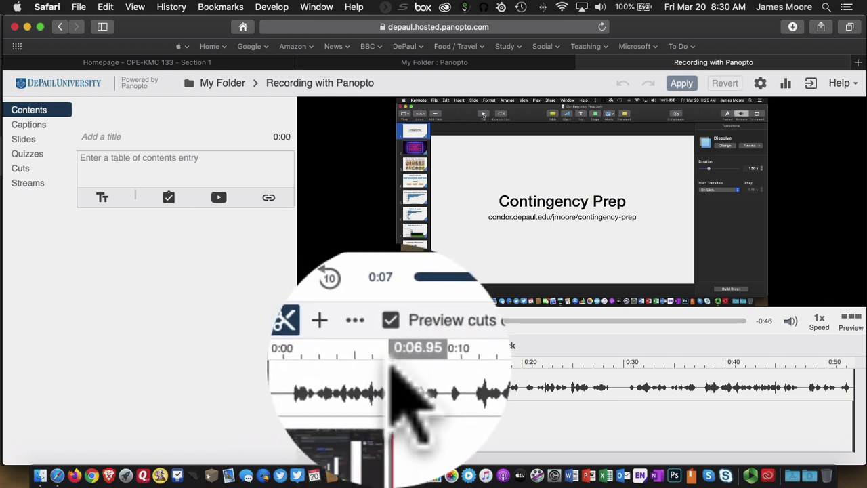
{"action": "left_click_drag", "start_coordinate": [327, 369], "coordinate": [396, 369]}
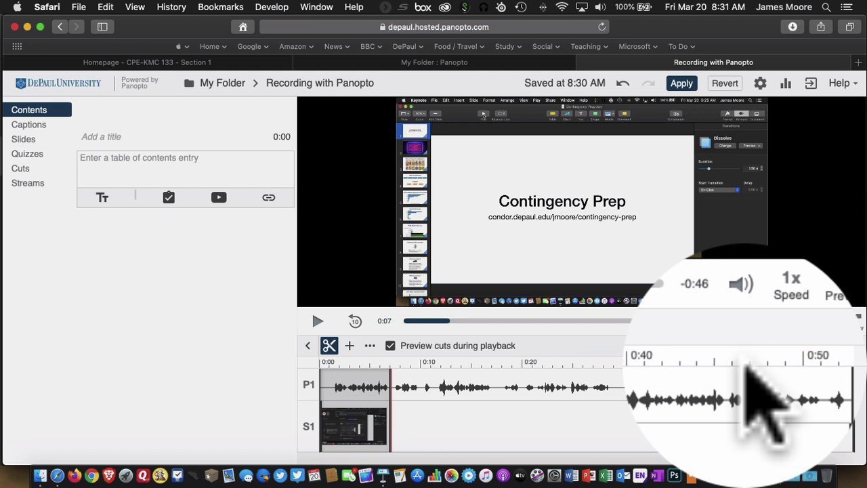
- Cut the end of the recording from about 0:47 onward, apply the changes and leave the editor
{"action": "left_click_drag", "start_coordinate": [810, 375], "coordinate": [840, 371]}
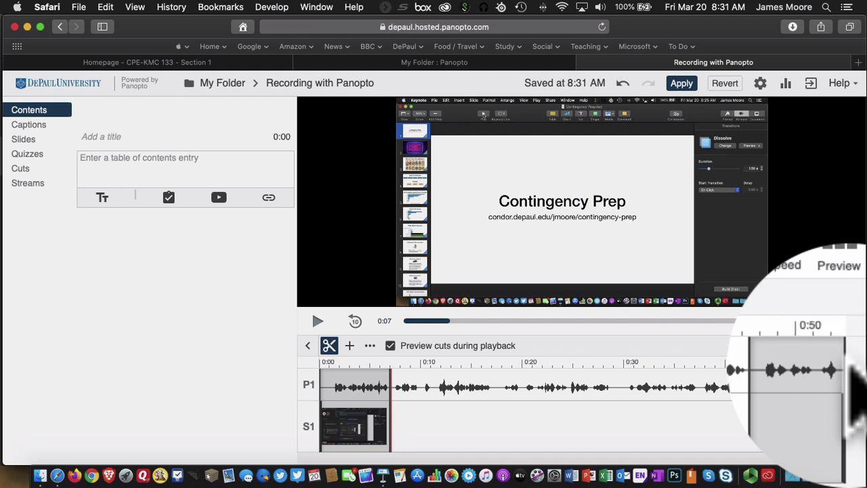
{"action": "left_click", "coordinate": [684, 122]}
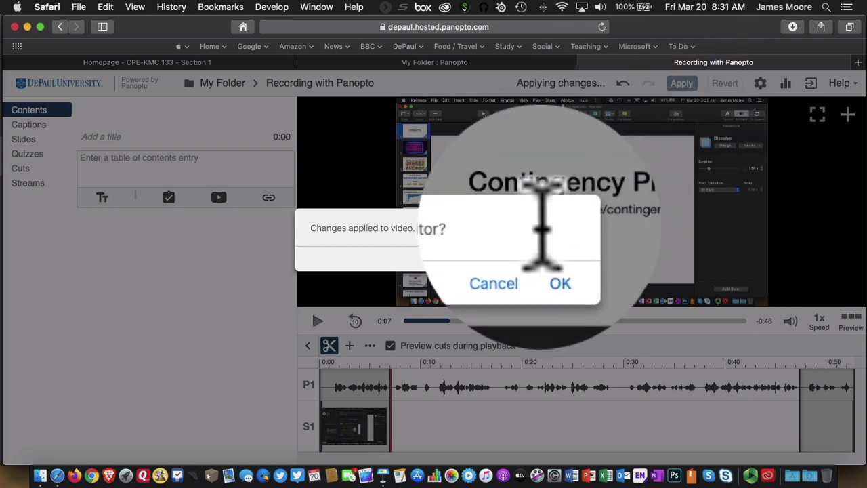
{"action": "left_click", "coordinate": [551, 261]}
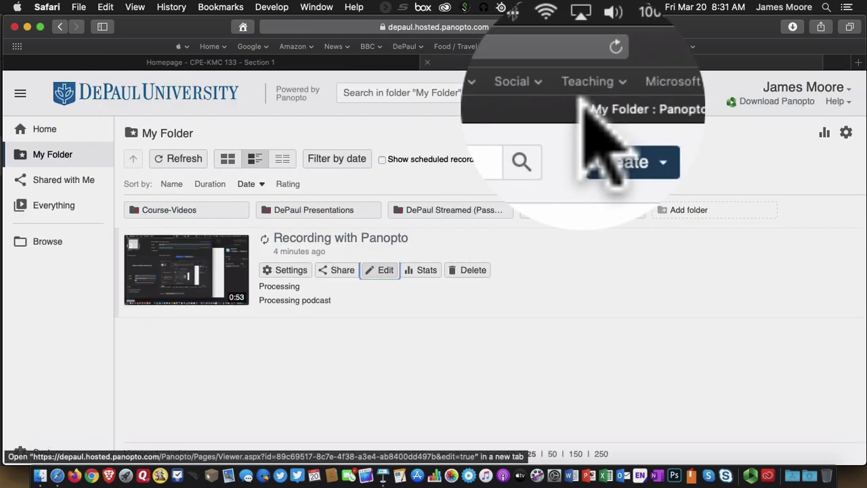
{"action": "left_click", "coordinate": [583, 61]}
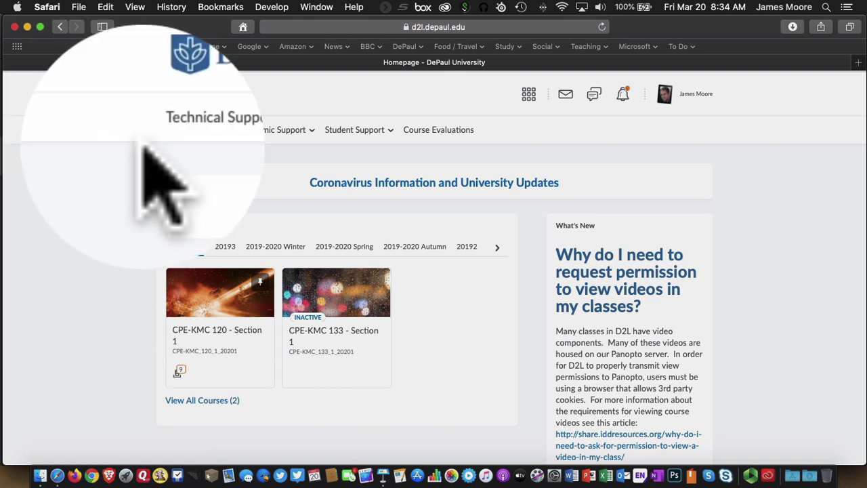
- Open the content area of the CPE-KMC 133 - Section 1 course in D2L and add a module named Week 1
{"action": "left_click", "coordinate": [335, 291]}
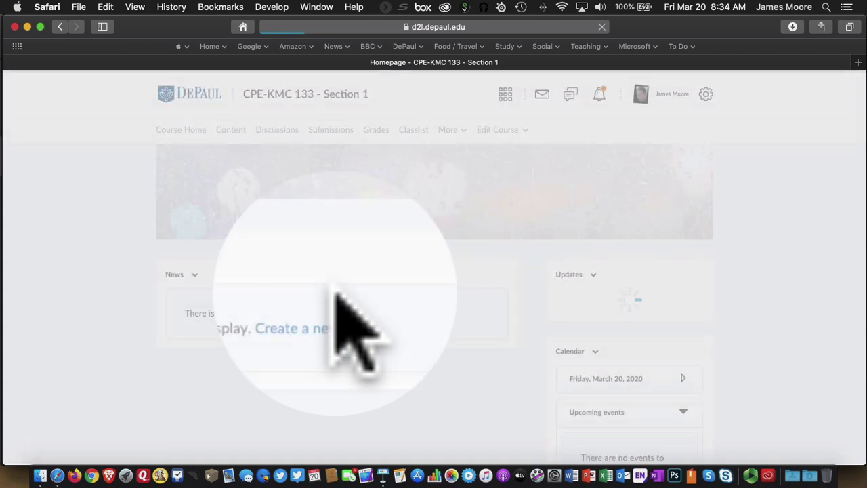
{"action": "left_click", "coordinate": [223, 132]}
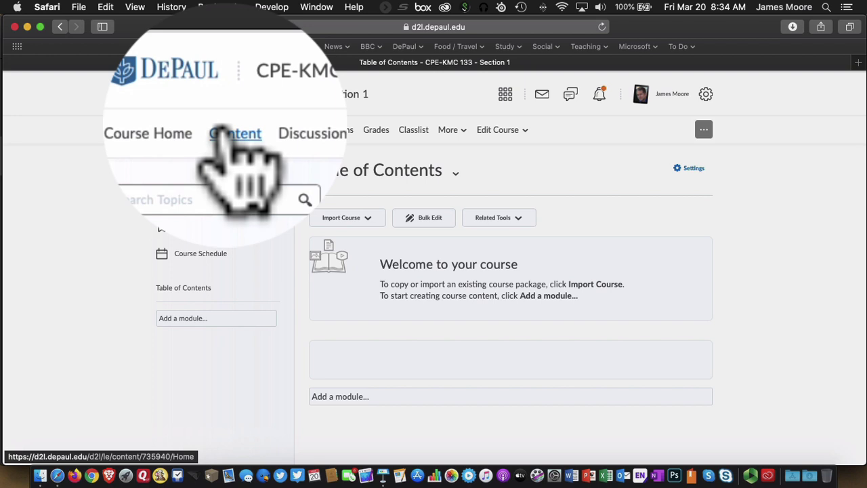
{"action": "left_click", "coordinate": [171, 315]}
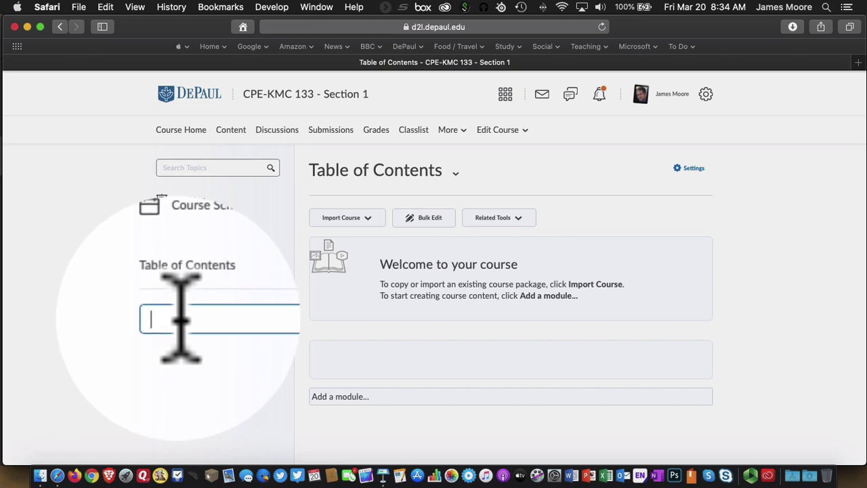
{"action": "type", "text": "Week 1"}
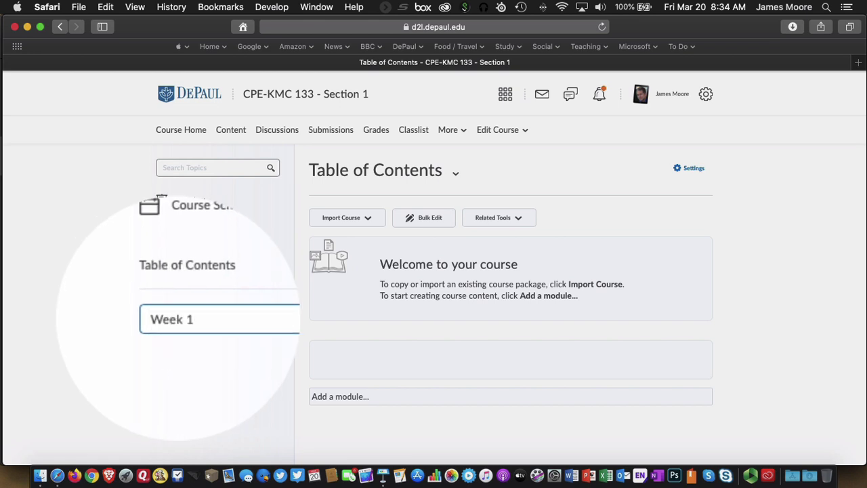
{"action": "key", "text": "Return"}
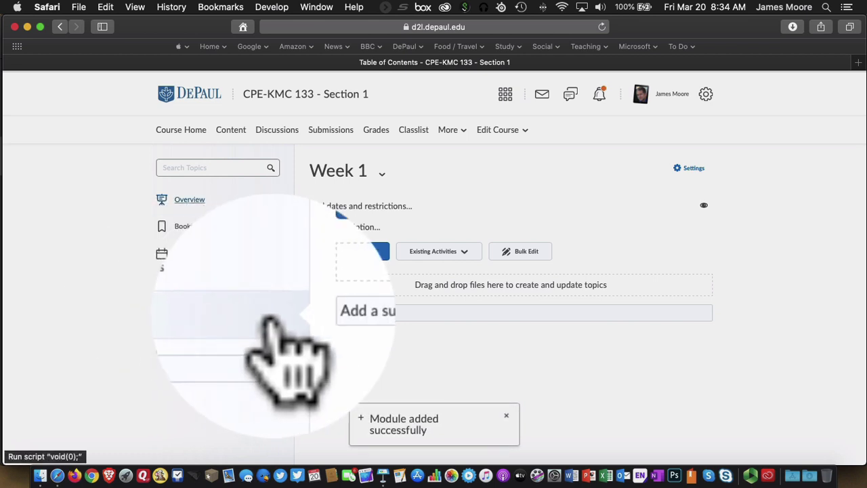
- Create a new file in the Week 1 module and title it Week 1 Introduction
{"action": "left_click", "coordinate": [372, 252]}
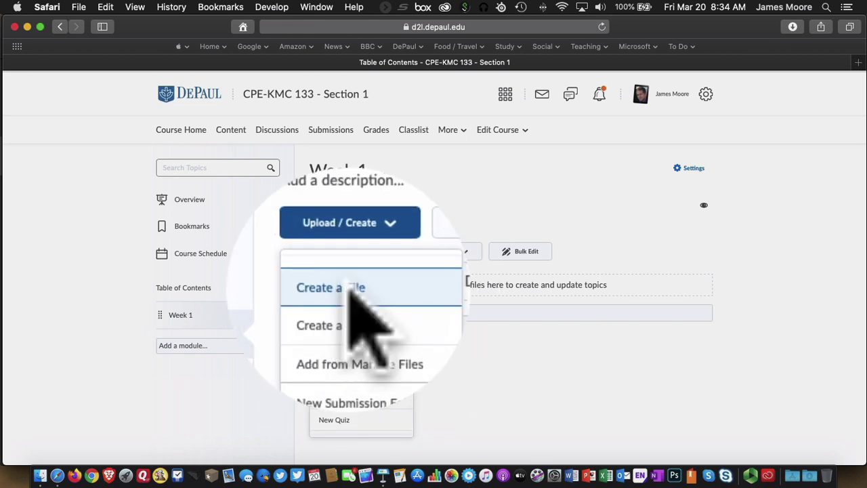
{"action": "left_click", "coordinate": [348, 284]}
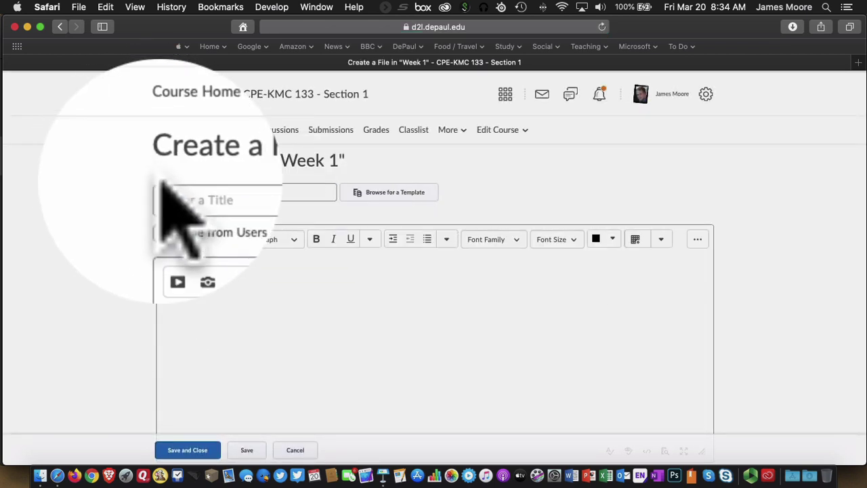
{"action": "left_click", "coordinate": [201, 192]}
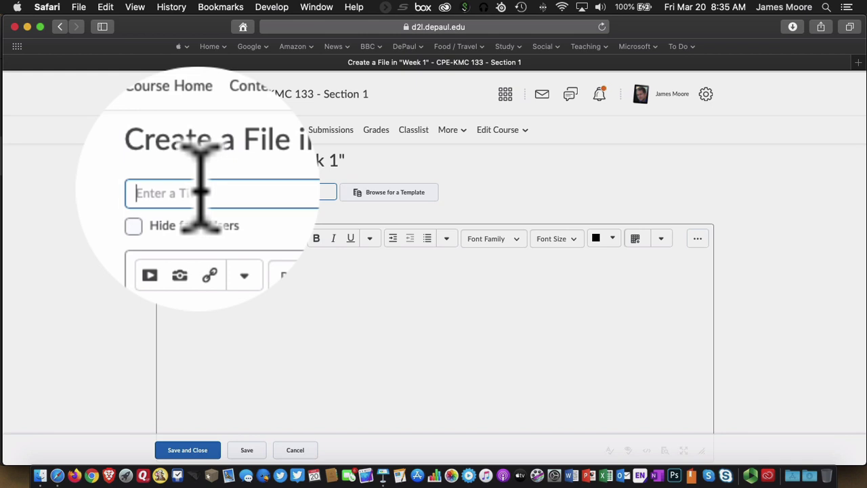
{"action": "type", "text": "Week 1 "}
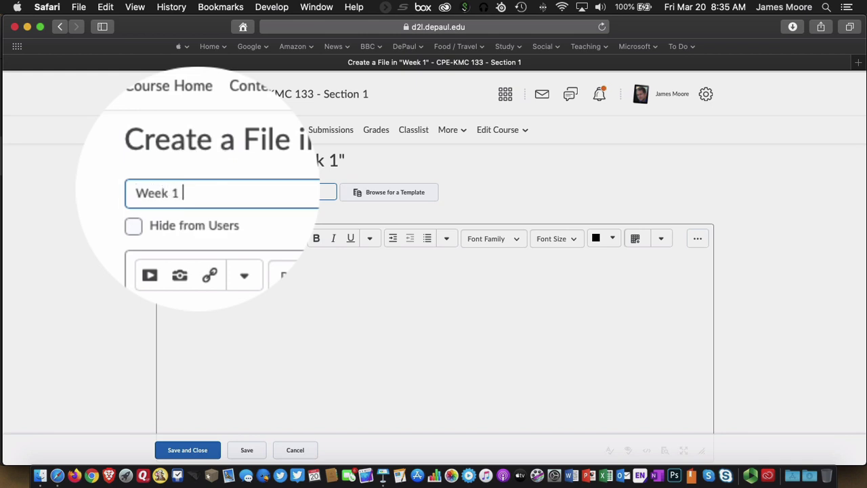
{"action": "type", "text": "Introduct"}
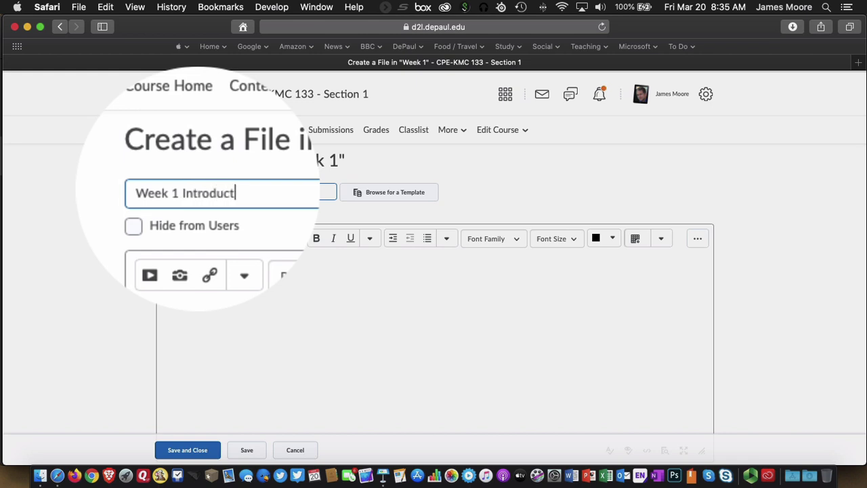
{"action": "type", "text": "ion"}
- Start a Panopto insertion in the file's body and choose Recording with Panopto from My Folder
{"action": "left_click", "coordinate": [200, 258]}
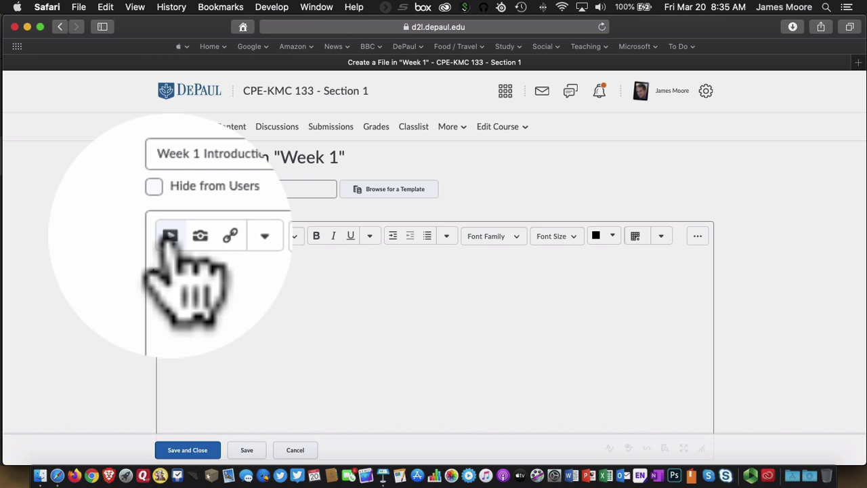
{"action": "left_click", "coordinate": [168, 236]}
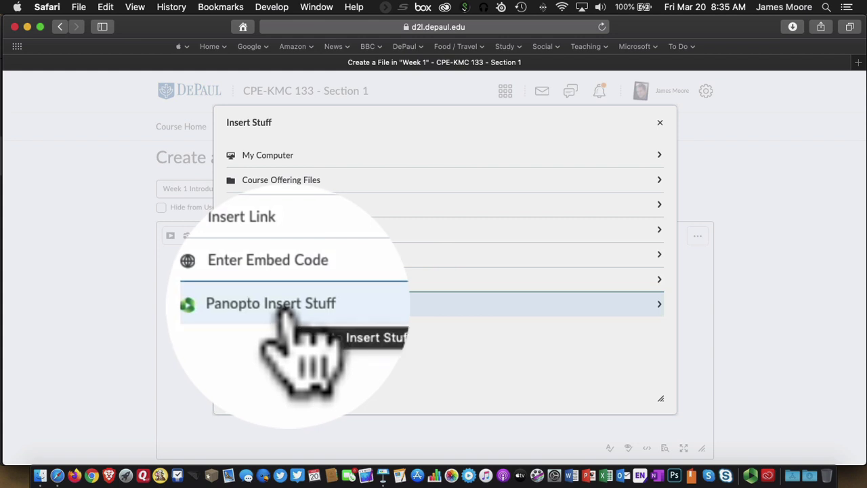
{"action": "left_click", "coordinate": [287, 305]}
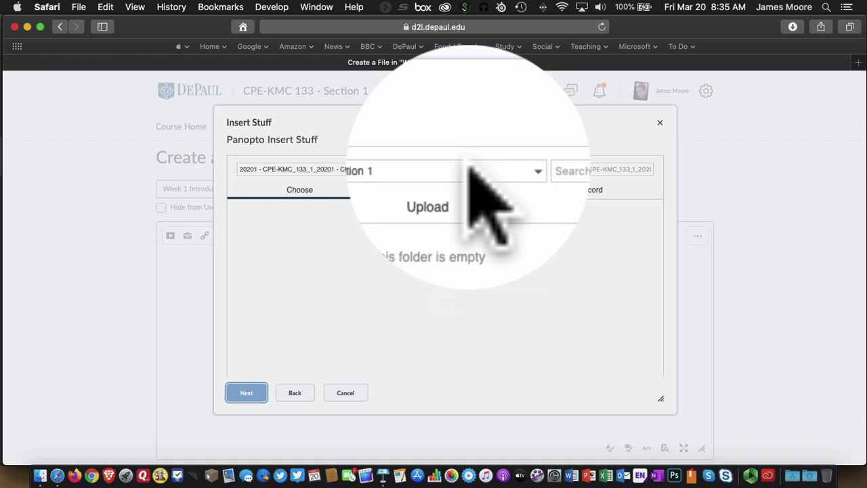
{"action": "left_click", "coordinate": [506, 169]}
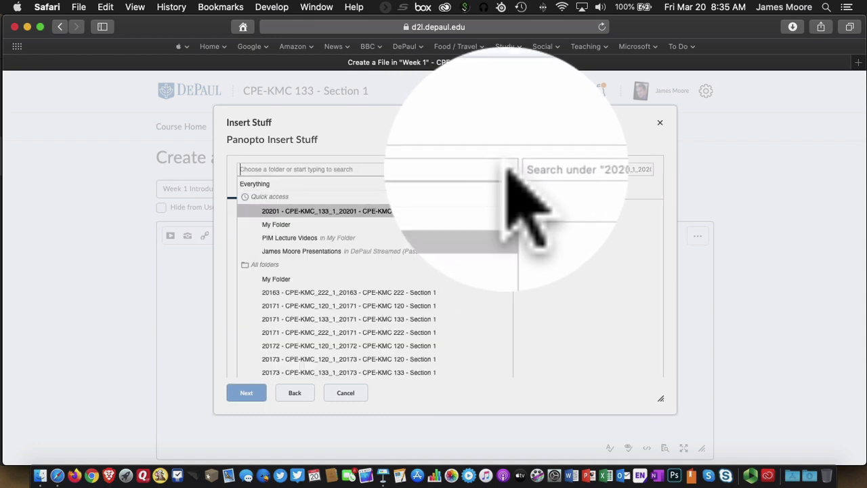
{"action": "left_click", "coordinate": [274, 225]}
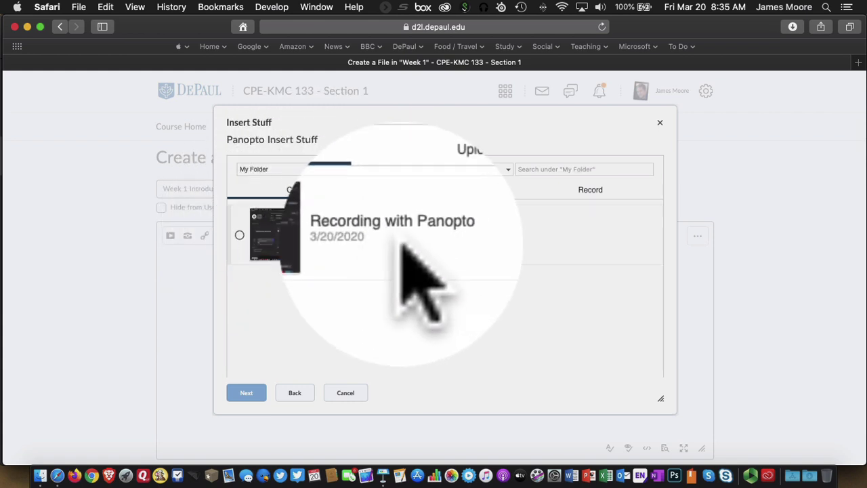
{"action": "left_click", "coordinate": [239, 235]}
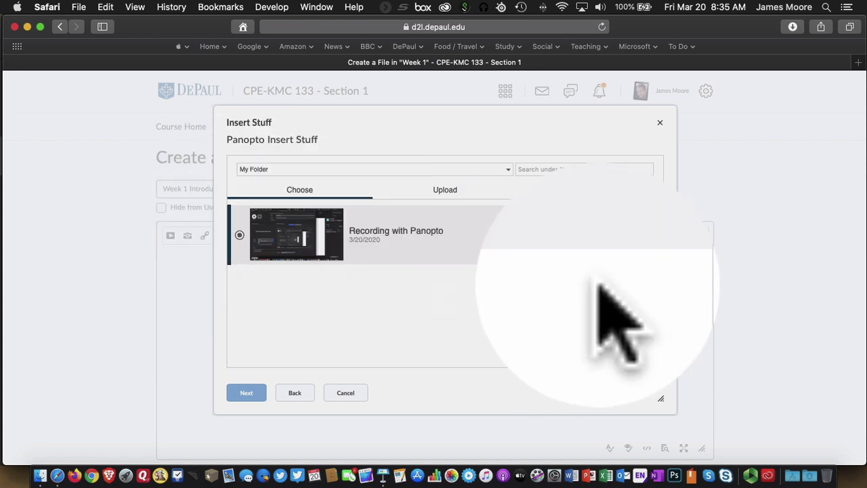
- Insert the chosen recording into the Week 1 Introduction file, then save and close the file
{"action": "scroll", "coordinate": [613, 308], "scroll_direction": "down", "scroll_amount": 1}
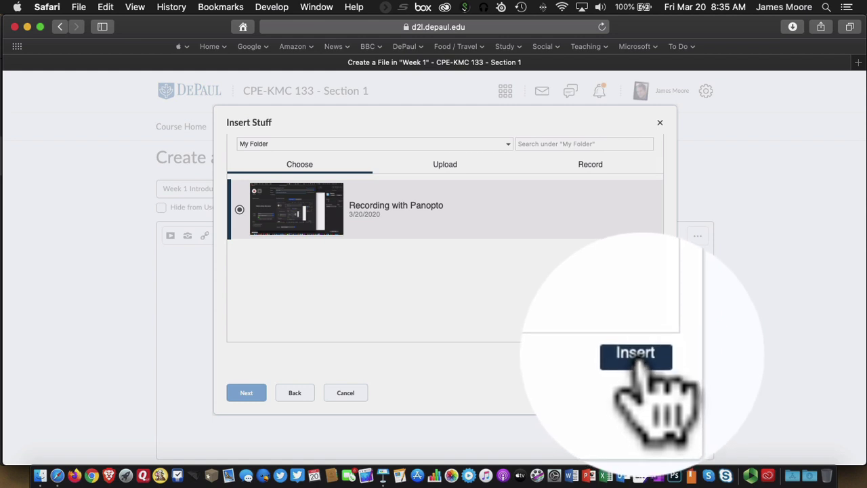
{"action": "left_click", "coordinate": [640, 358]}
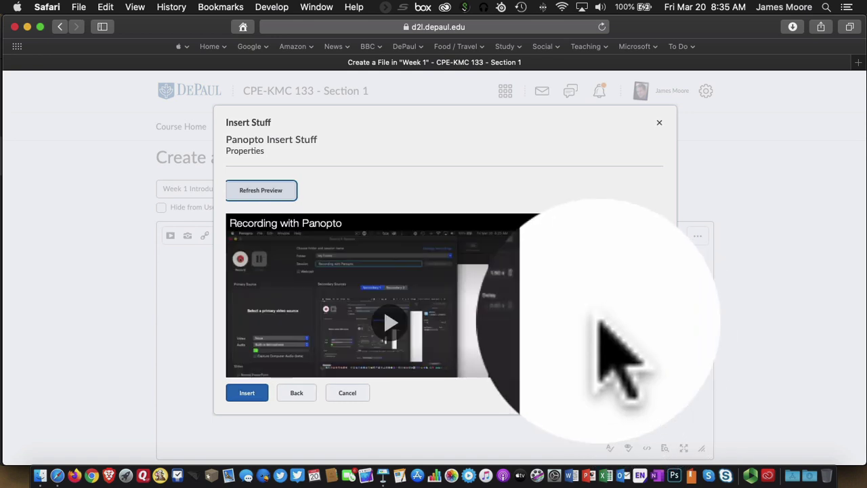
{"action": "left_click", "coordinate": [249, 367]}
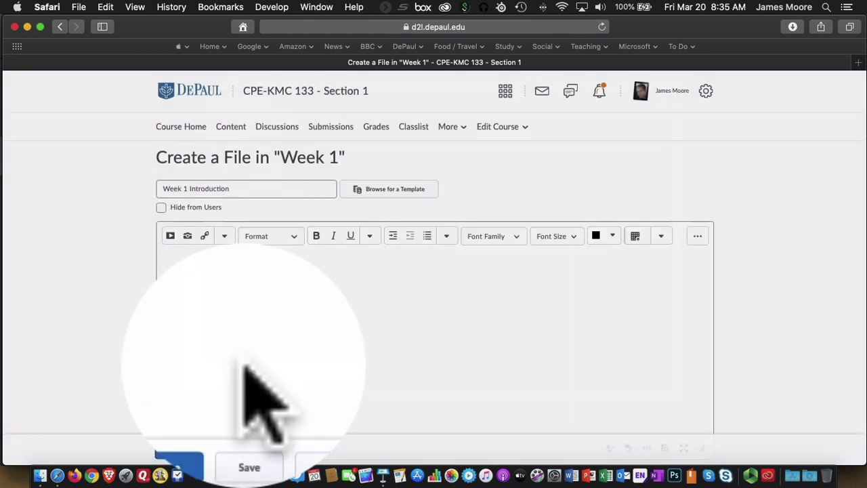
{"action": "scroll", "coordinate": [600, 332], "scroll_direction": "down", "scroll_amount": 3}
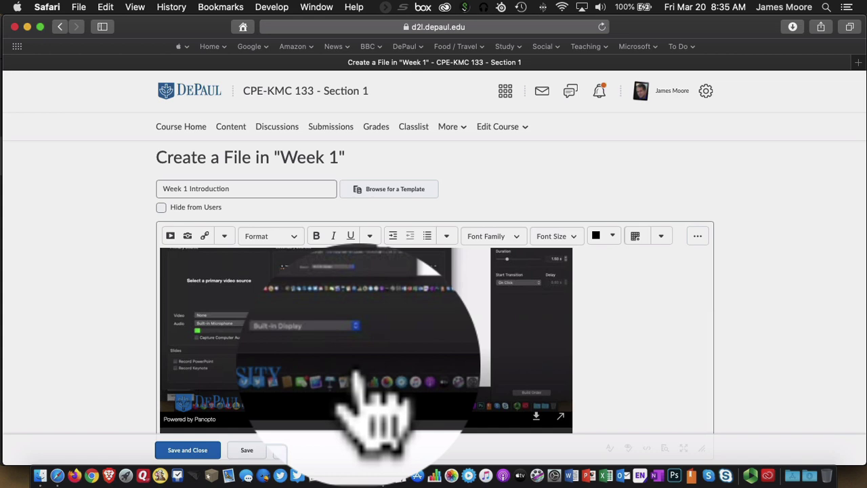
{"action": "left_click", "coordinate": [190, 423]}
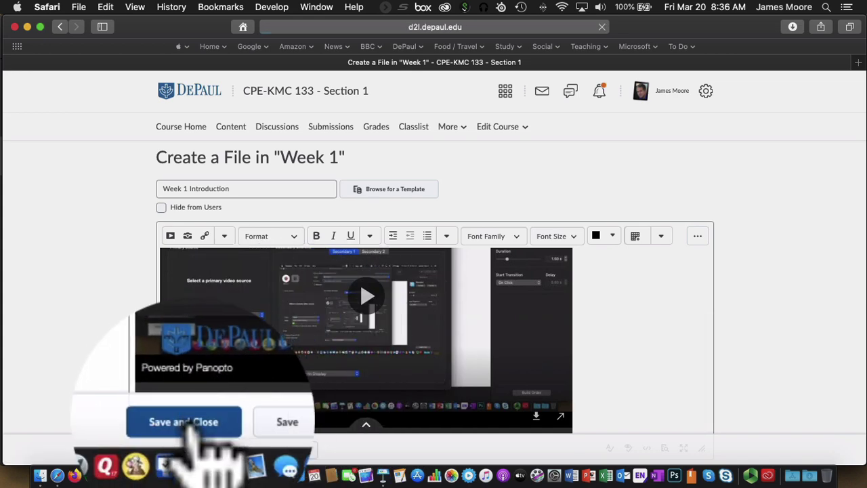